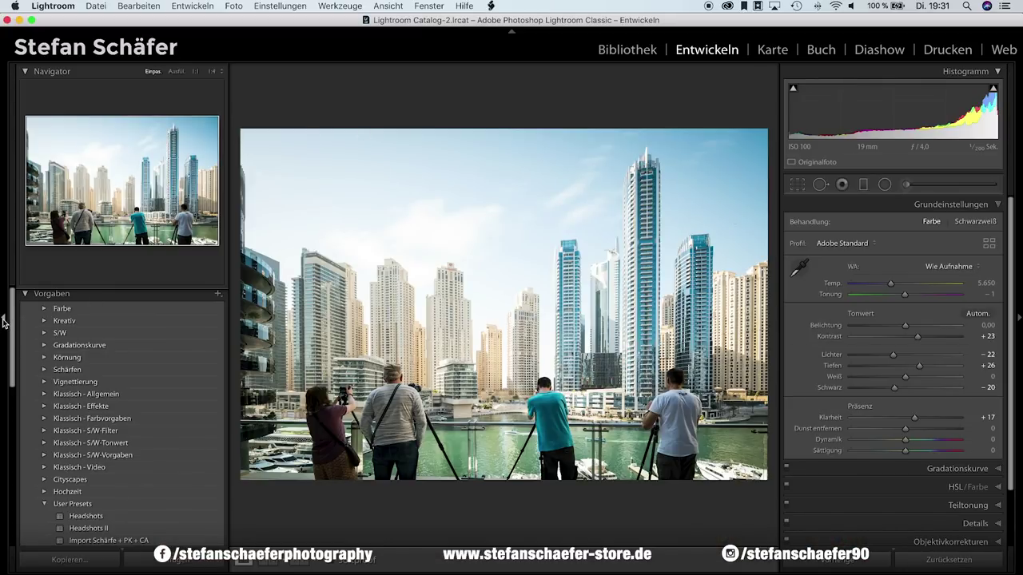
Hide the left panels and preview Dehaze amounts, leaving Dehaze at 0.
left_click(5, 322)
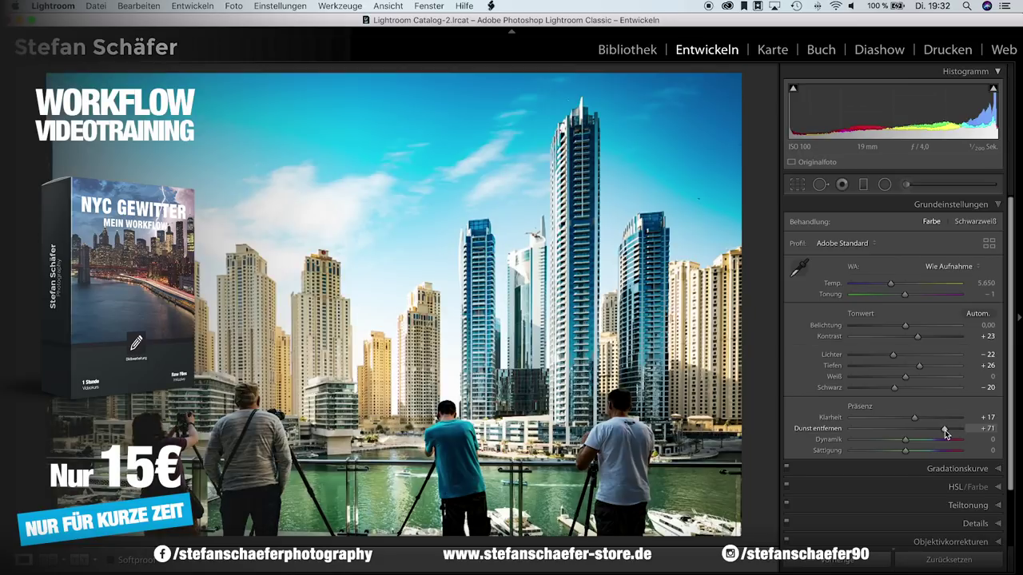
left_click_drag(945, 430, 906, 434)
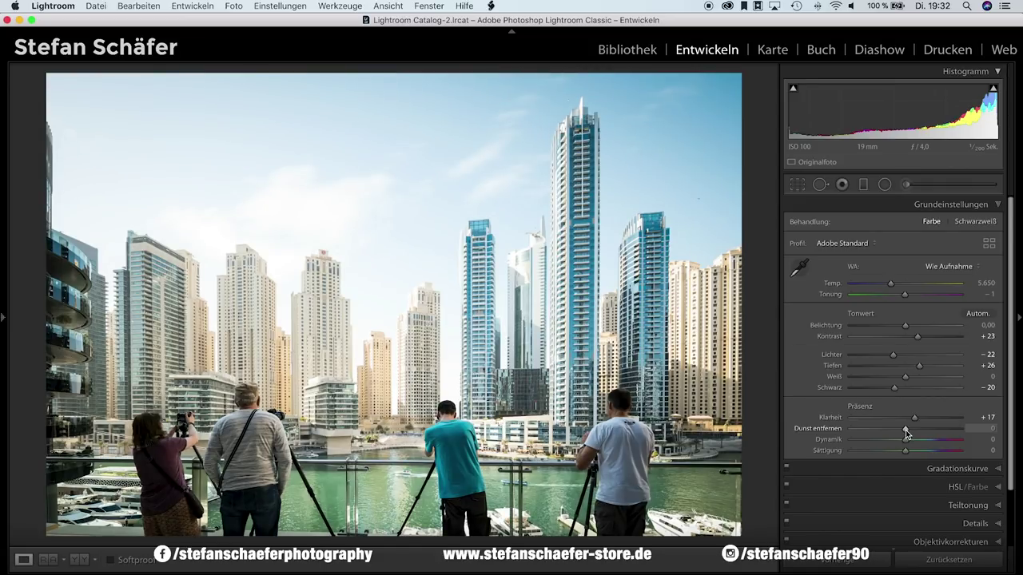
left_click_drag(908, 433, 907, 433)
Expand and collapse the Tone Curve panel, then restore the Navigator and Presets panel.
left_click(928, 470)
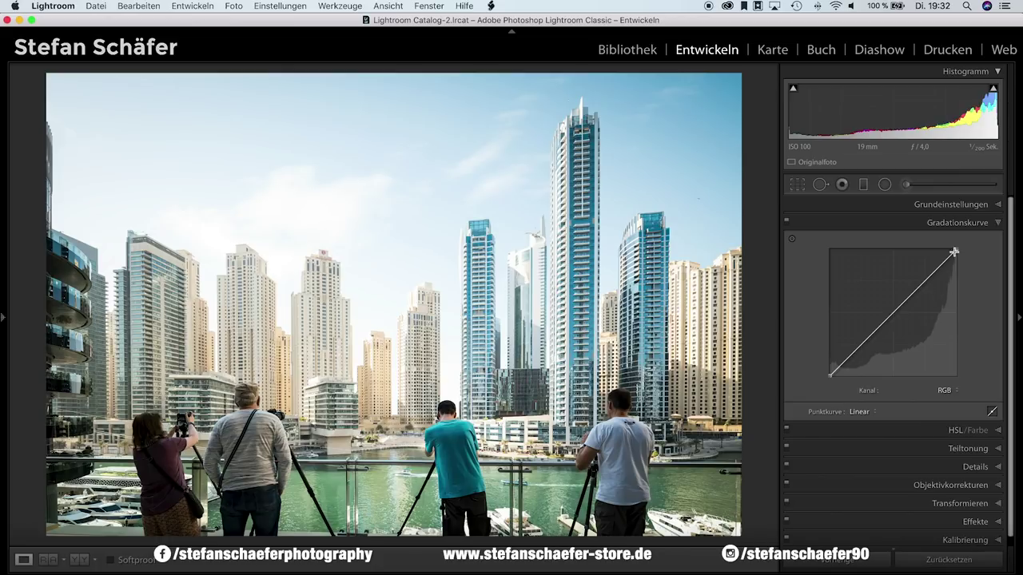
left_click(956, 224)
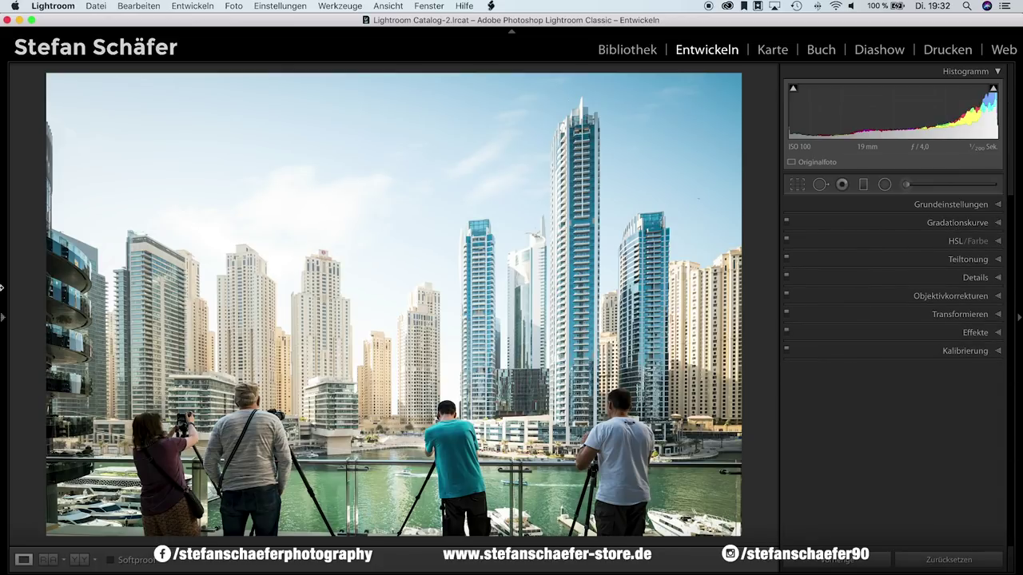
left_click(2, 319)
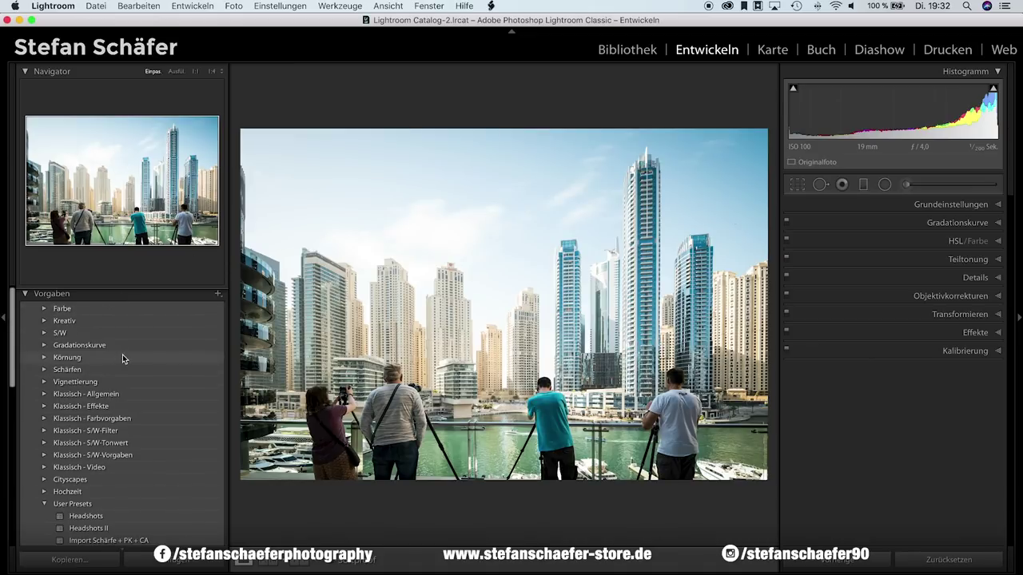
Scroll the Presets list and expand Calibration, showing red hue +45, green −34, blue −24.
scroll(119, 448, "down", 3)
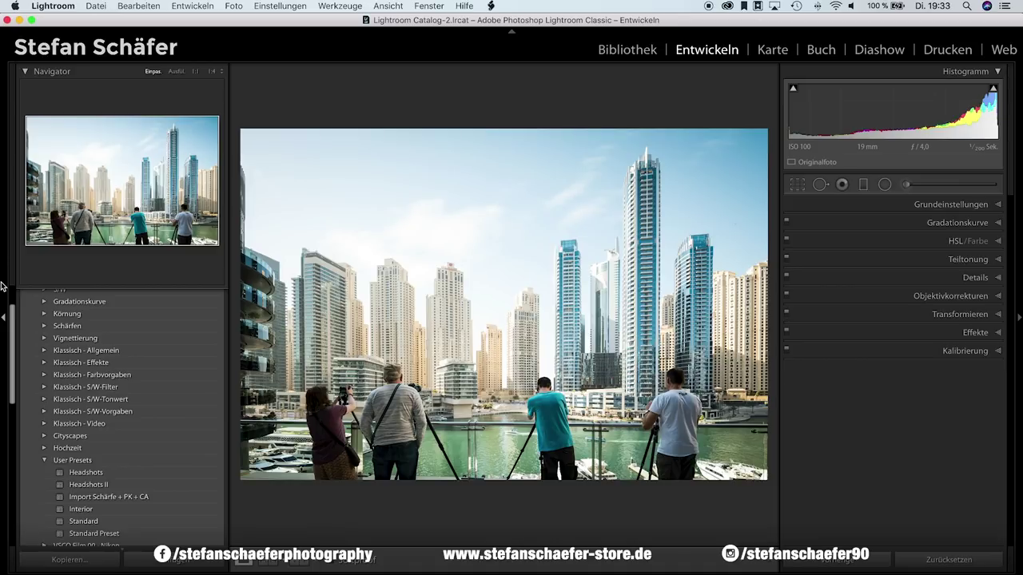
left_click(972, 353)
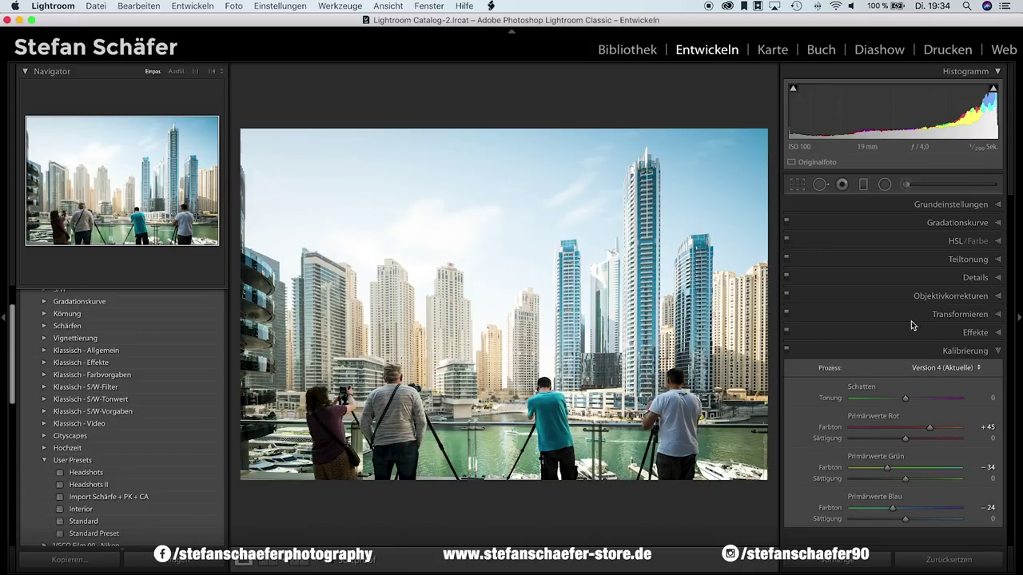
Expand the Basic panel and switch the profile to Adobe Landschaft, then to Adobe Kräftig.
left_click(924, 206)
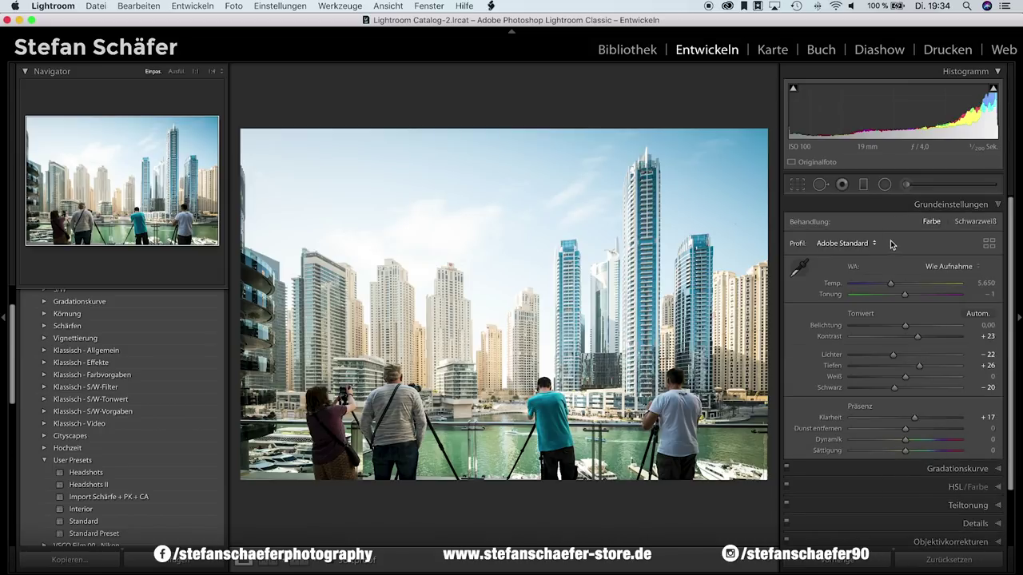
left_click(844, 246)
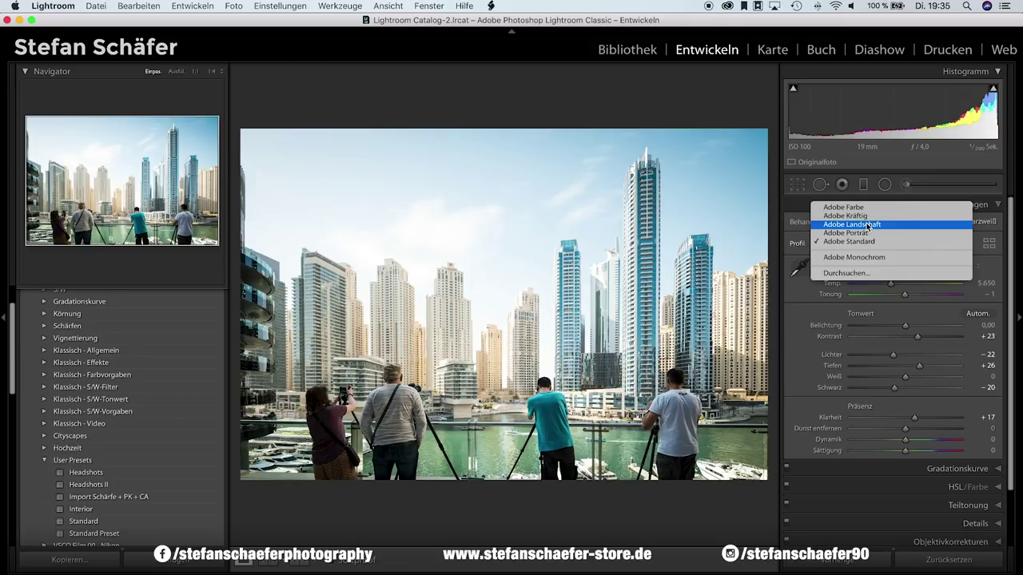
left_click(868, 226)
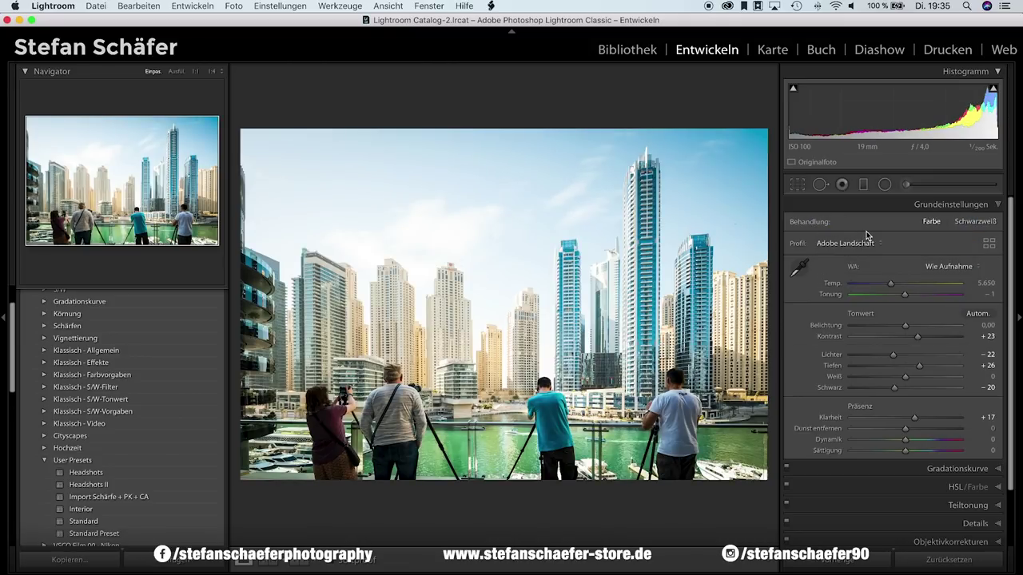
left_click(854, 250)
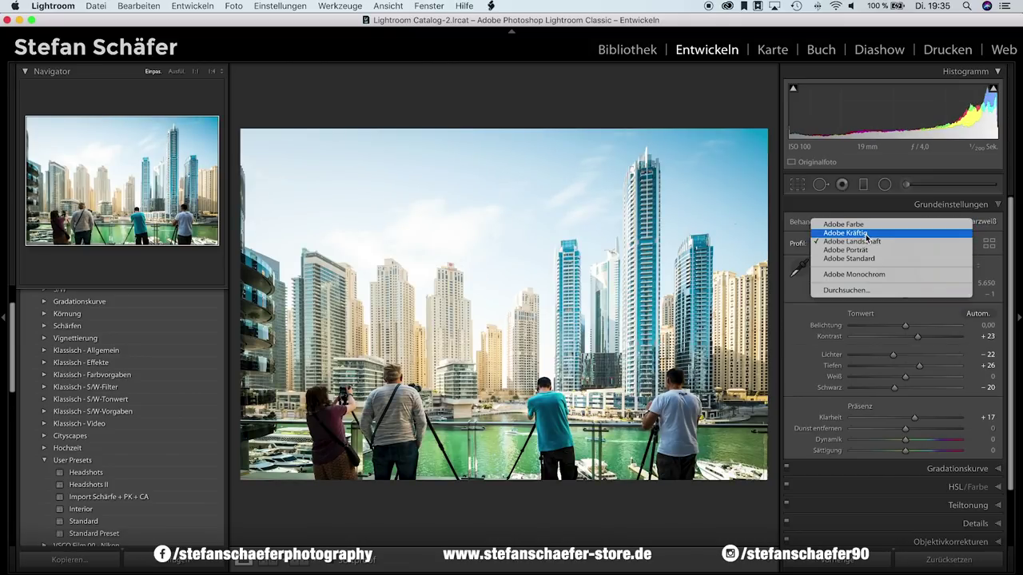
left_click(847, 233)
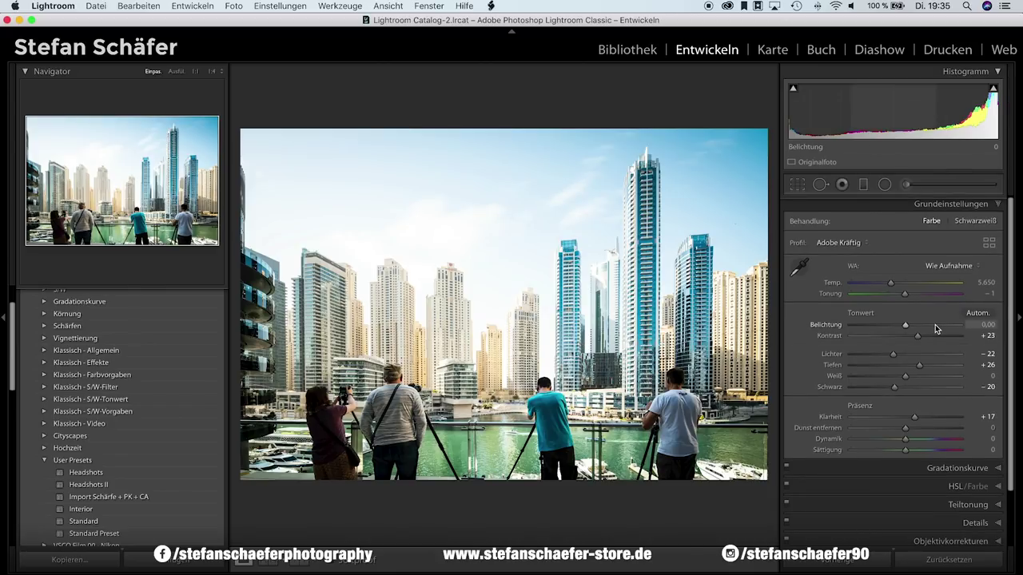
Open the Profile Browser, expand Adobe Raw, and cycle view styles back to the thumbnail grid.
left_click(989, 244)
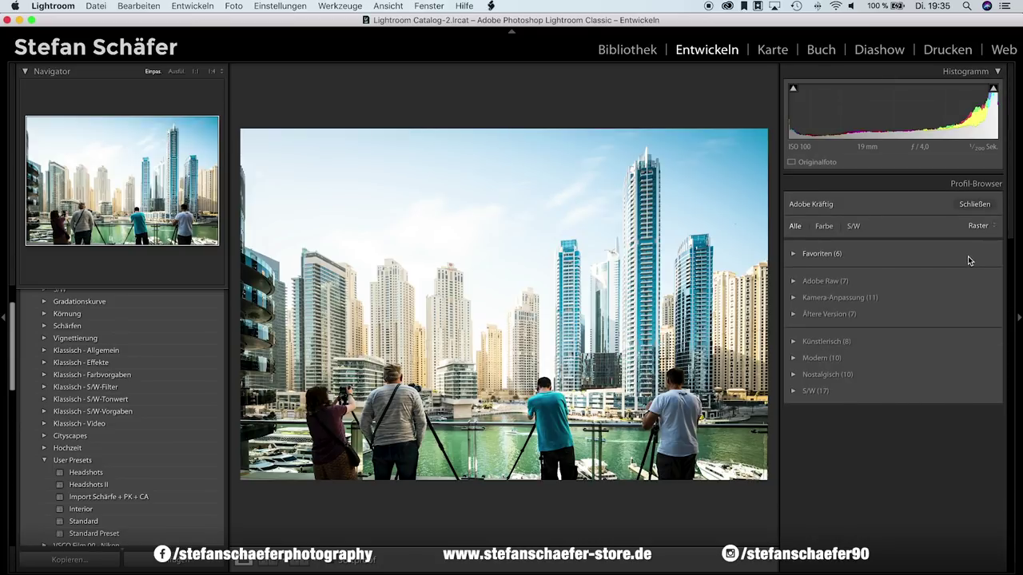
left_click(793, 282)
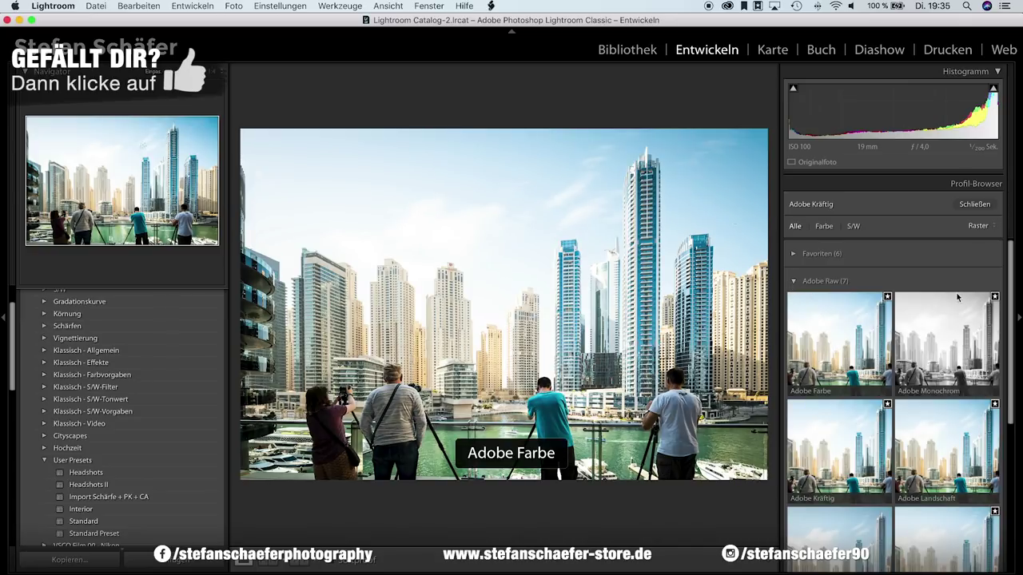
left_click(989, 227)
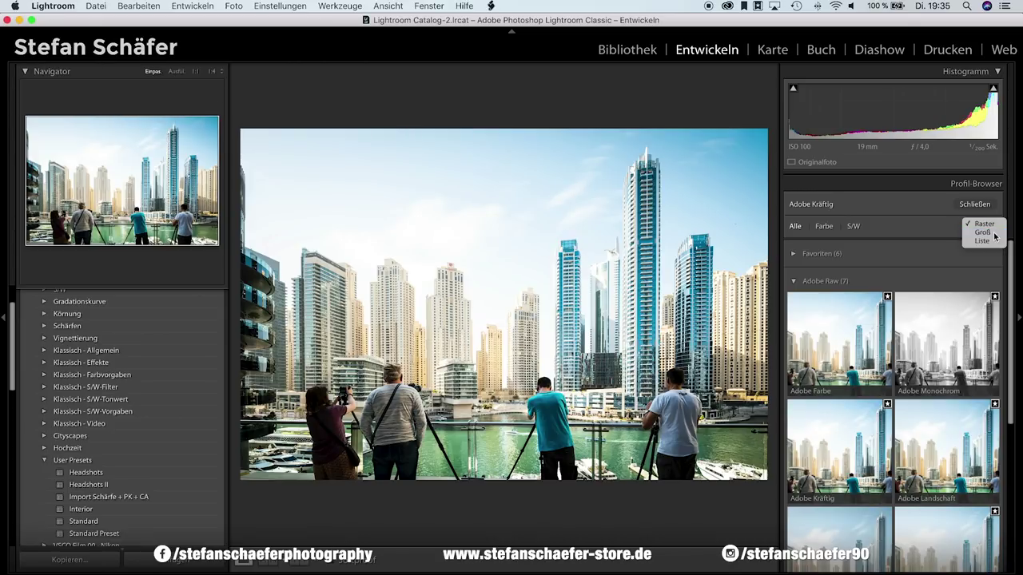
left_click(985, 232)
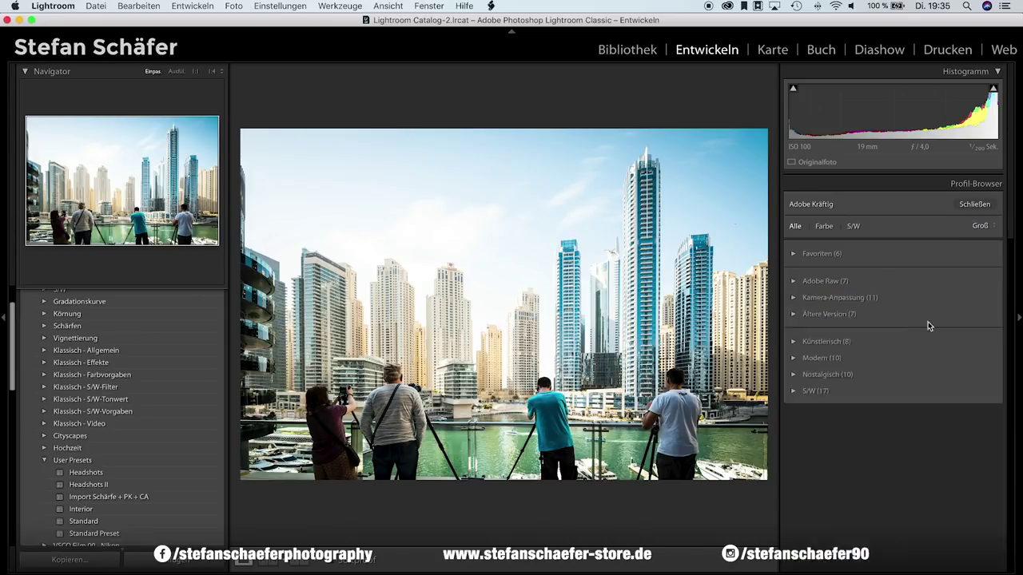
left_click(995, 230)
left_click(990, 243)
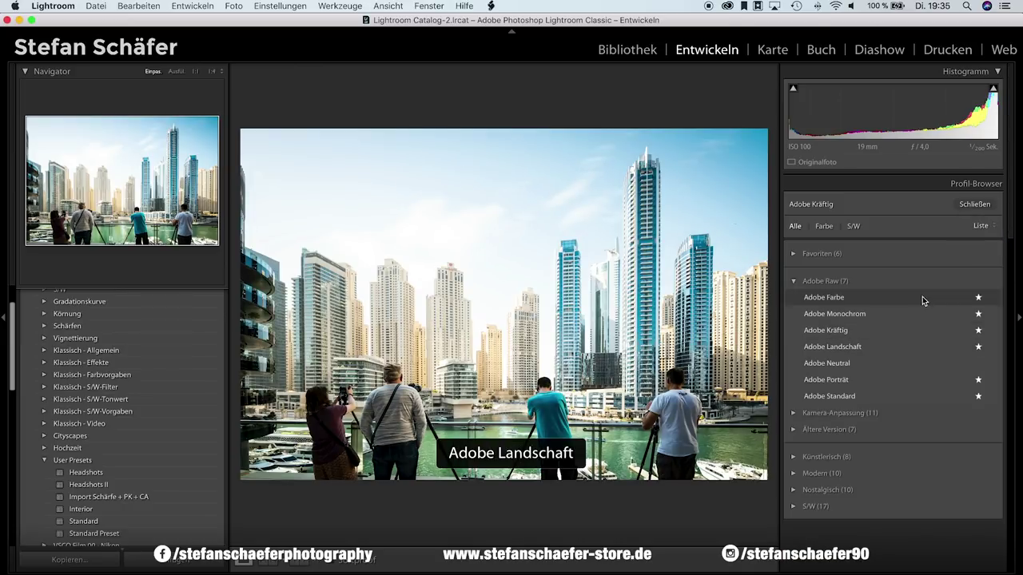
left_click(988, 230)
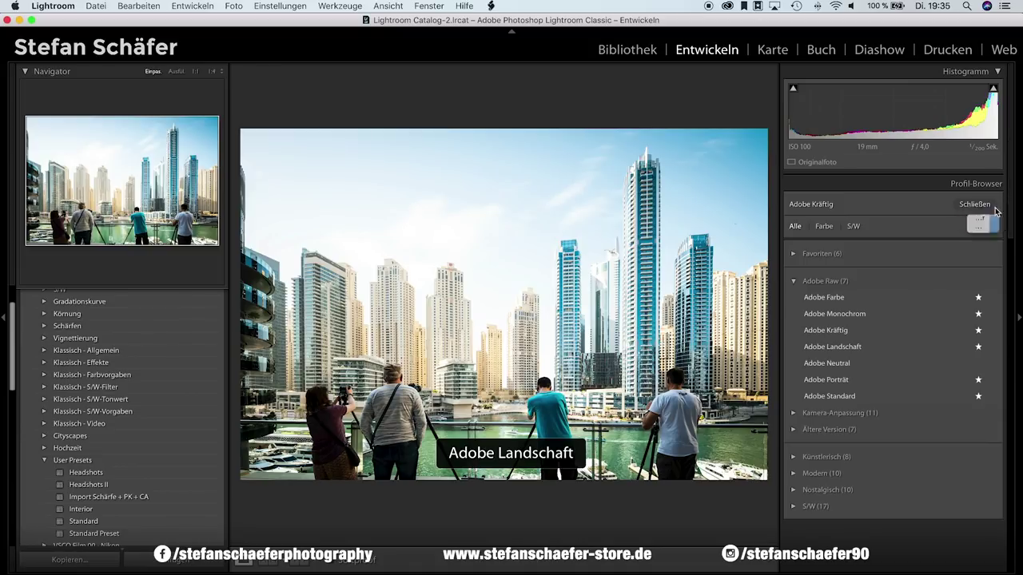
left_click(980, 207)
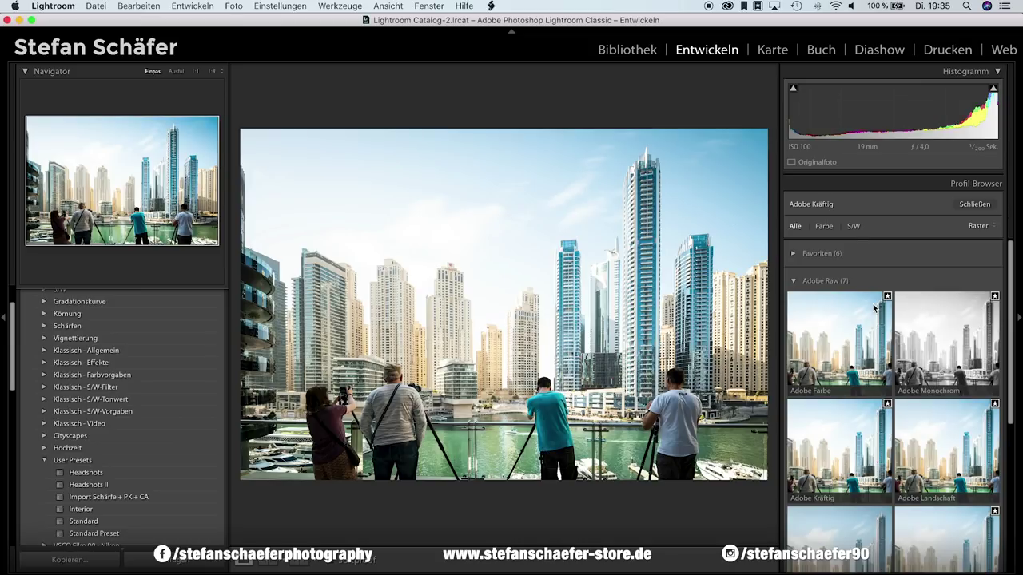
Collapse the Adobe Raw group and expand the Kamera-Anpassung camera-matching profiles.
scroll(872, 283, "down", 1)
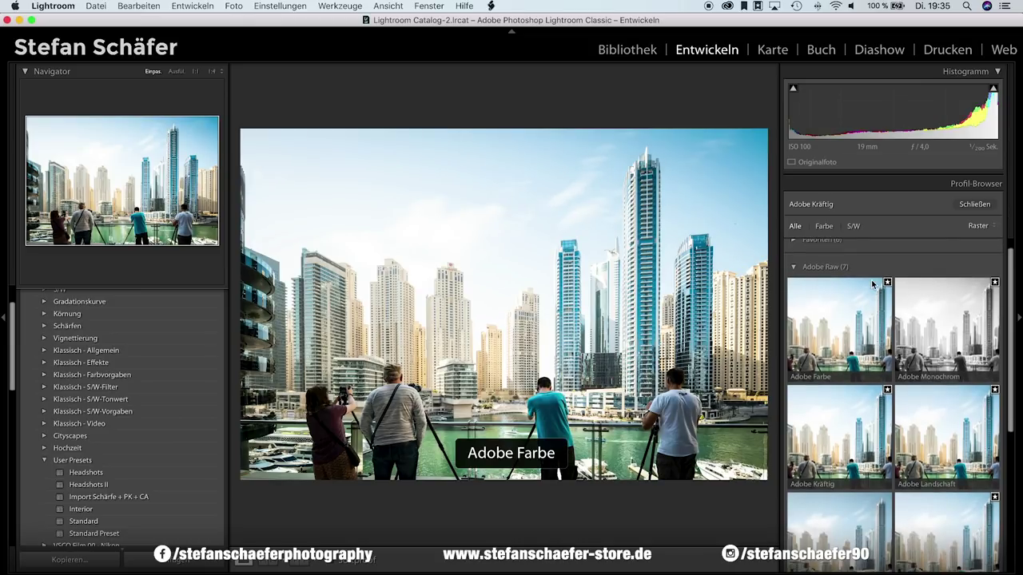
scroll(872, 284, "down", 2)
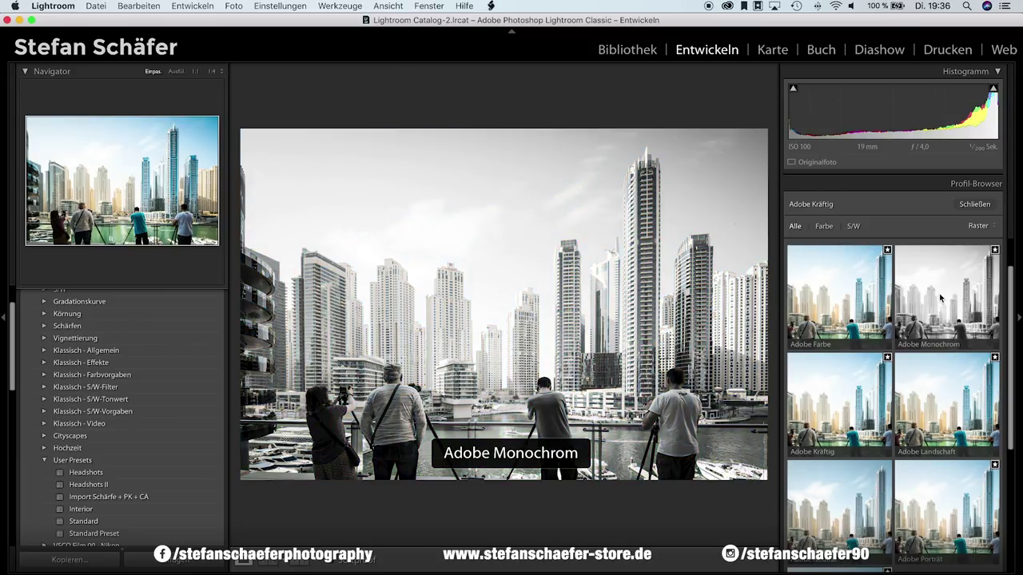
scroll(910, 264, "up", 2)
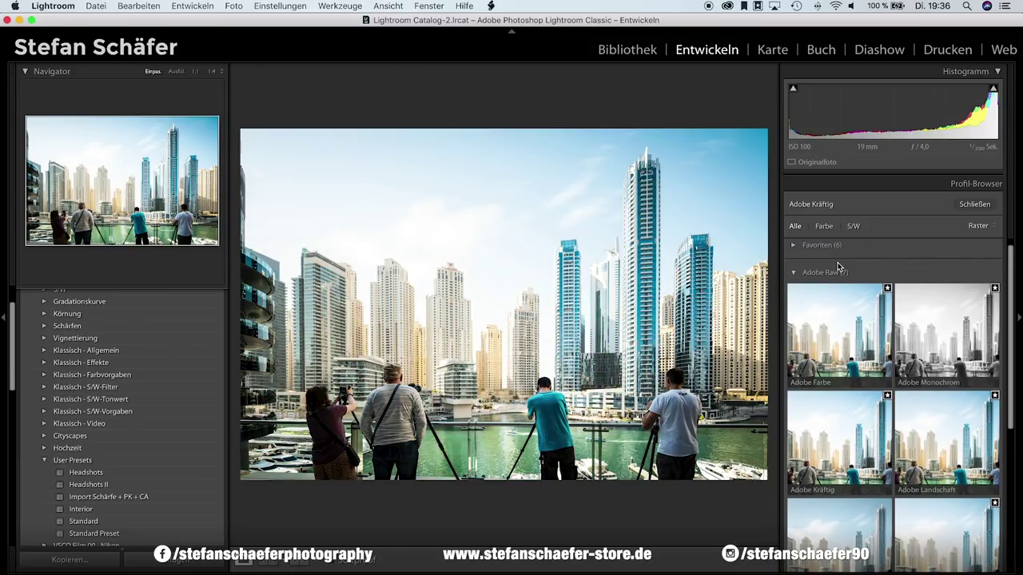
left_click(795, 274)
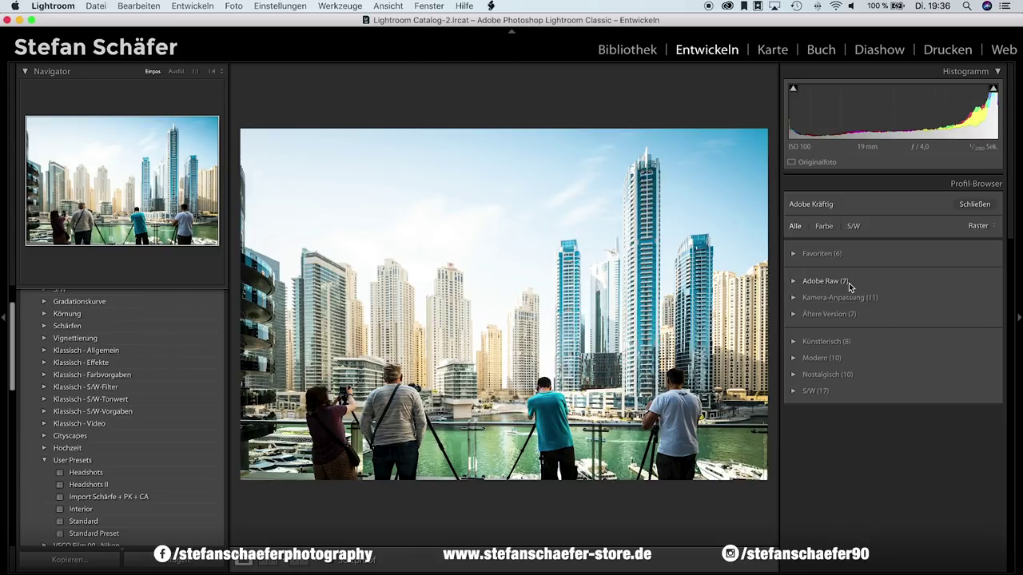
left_click(794, 300)
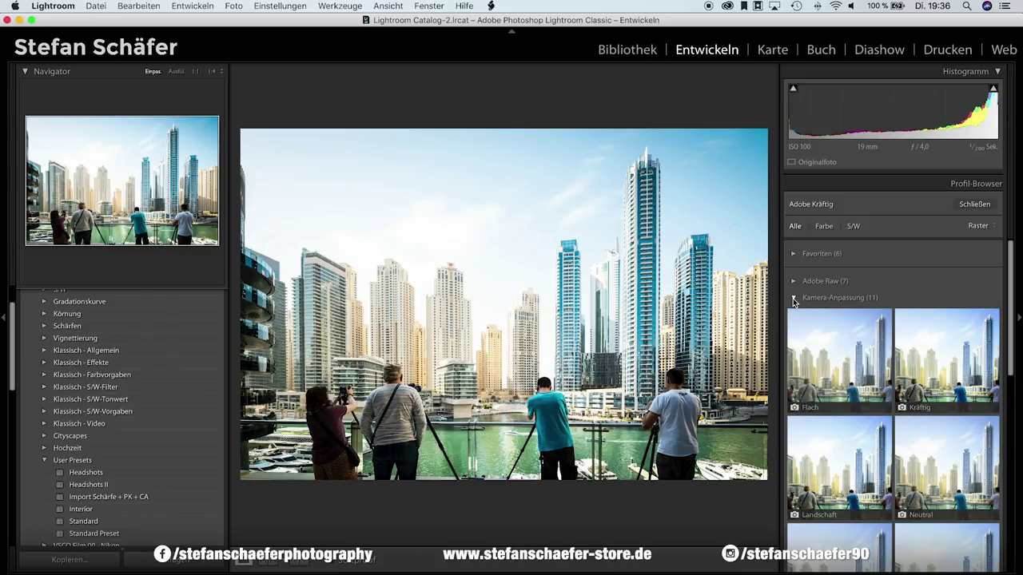
Collapse Kamera-Anpassung, preview the Künstlerisch thumbnails, then collapse Künstlerisch again.
left_click(793, 298)
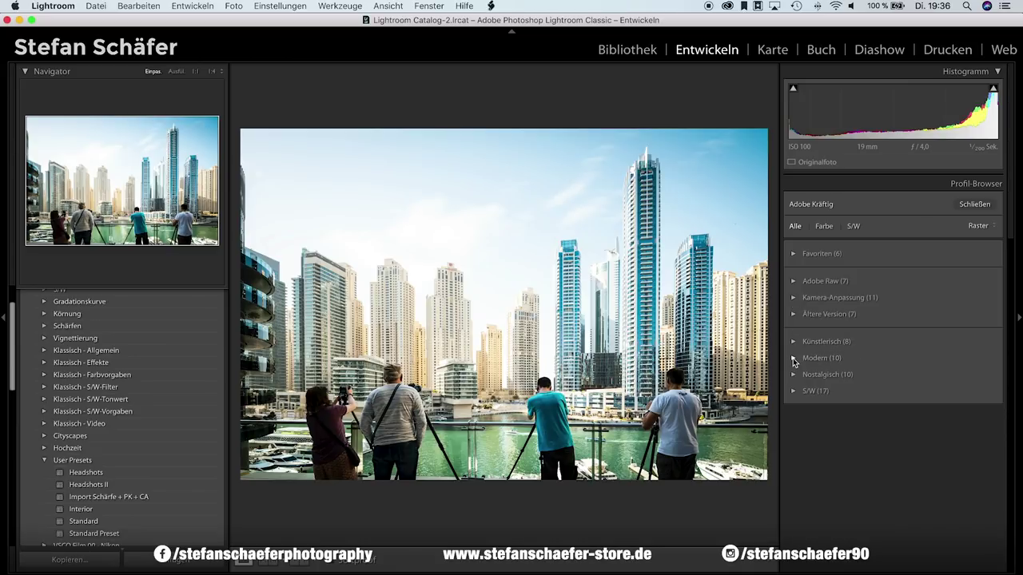
left_click(795, 343)
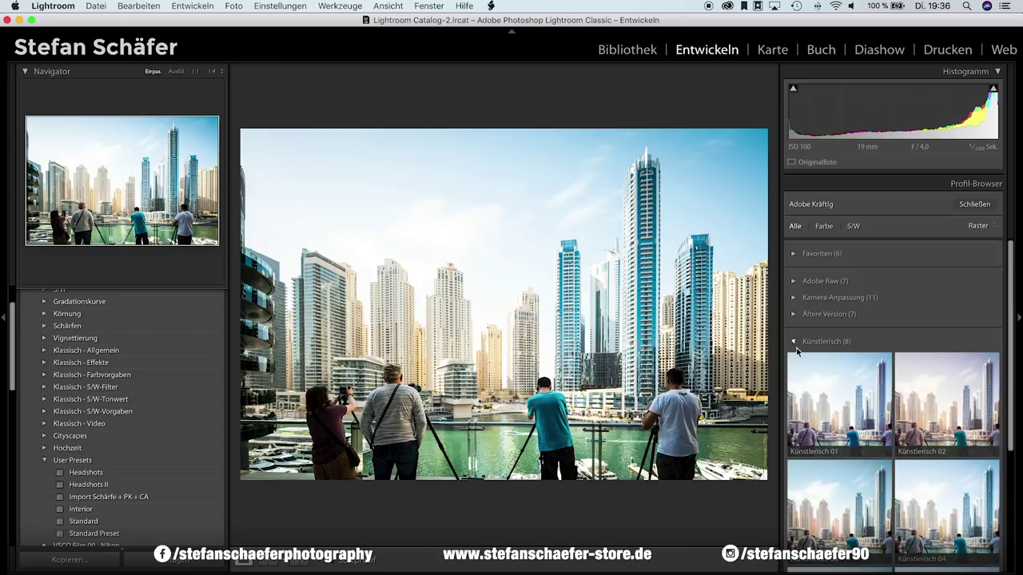
scroll(925, 388, "down", 1)
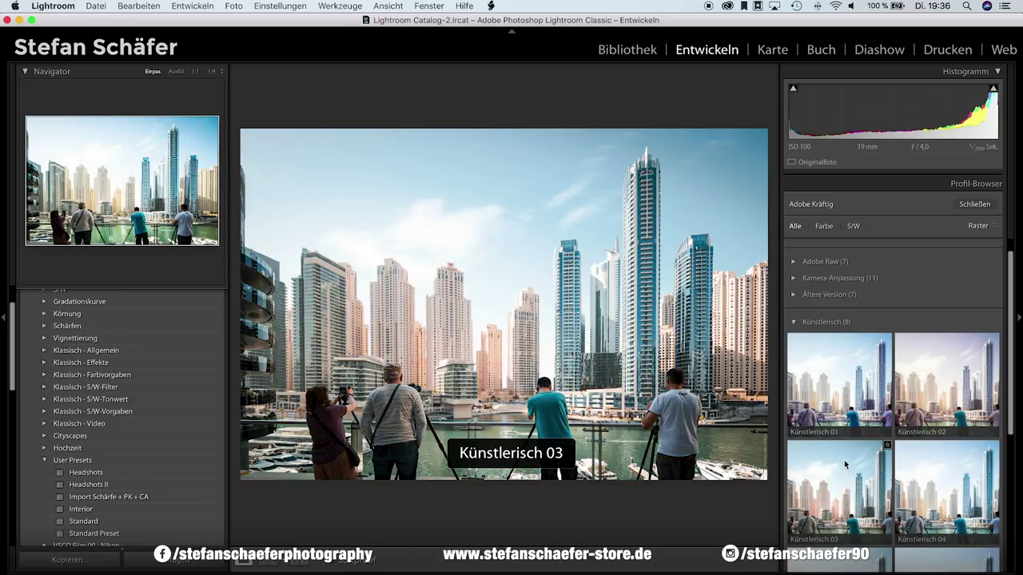
scroll(847, 420, "down", 3)
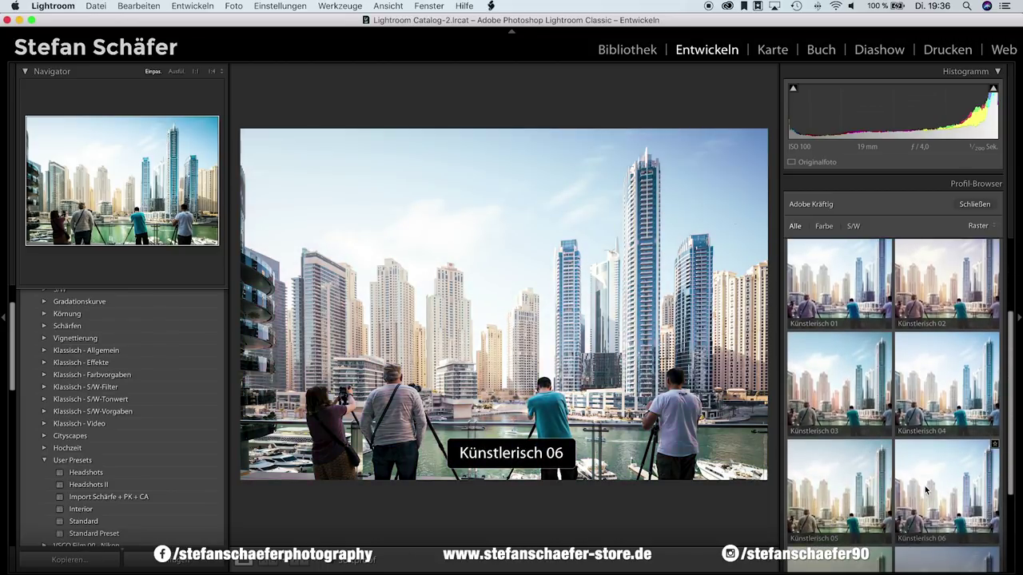
scroll(901, 418, "up", 2)
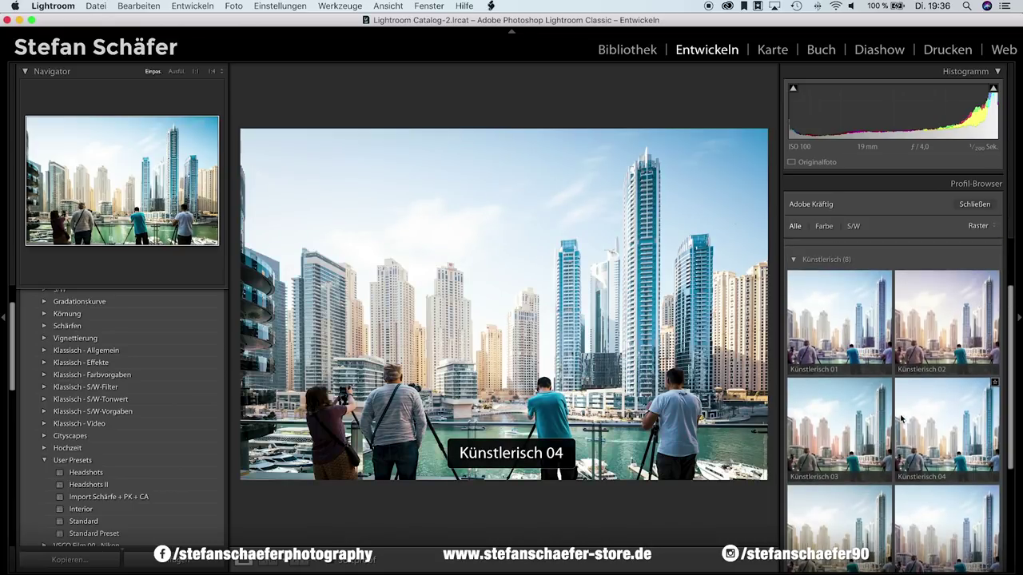
left_click(794, 259)
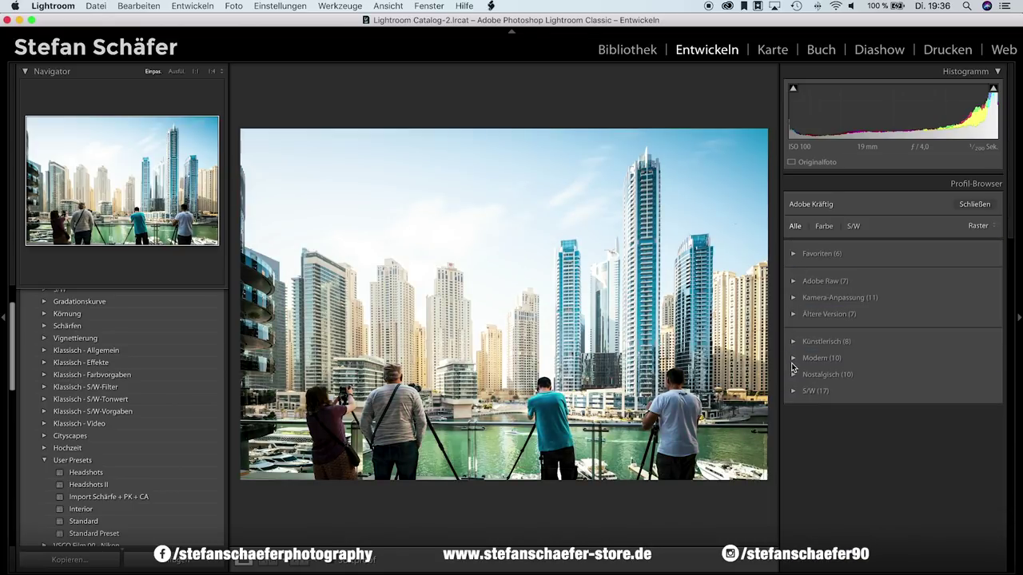
Expand the Modern (10) group and scroll through the Modern 01–10 previews on the cityscape.
left_click(793, 359)
scroll(890, 390, "down", 2)
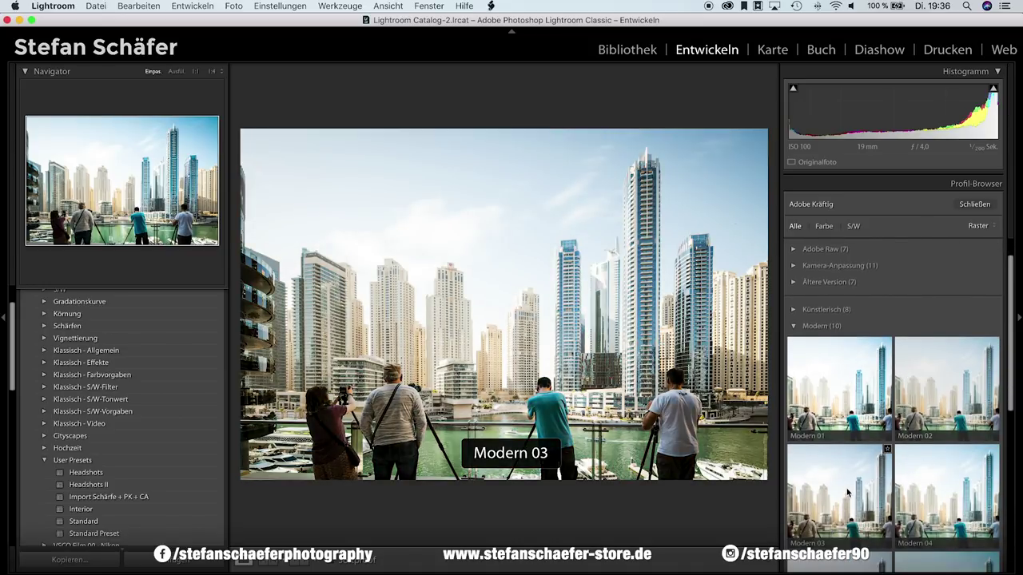
scroll(847, 493, "down", 3)
scroll(880, 480, "down", 2)
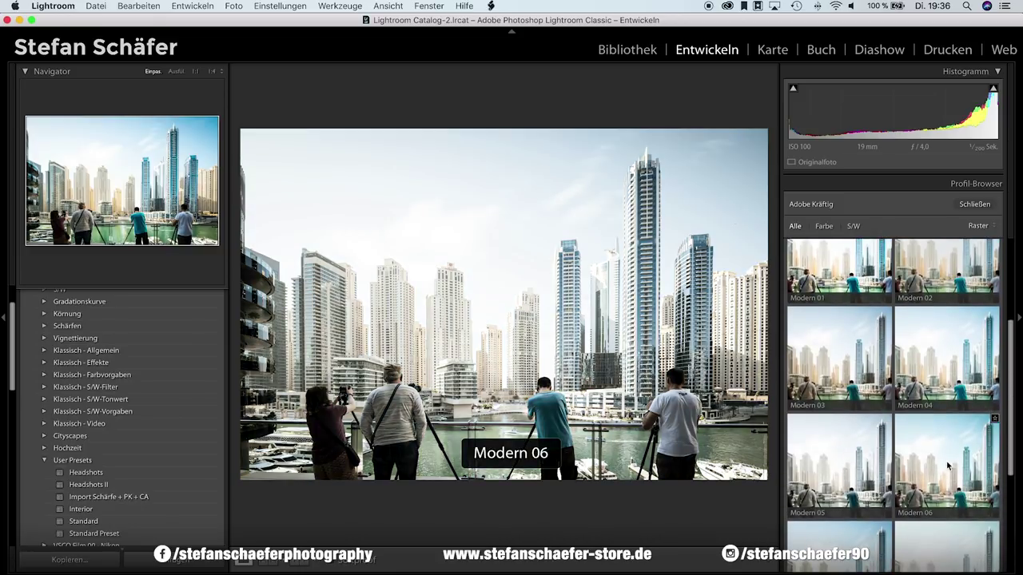
scroll(948, 462, "down", 3)
scroll(949, 458, "down", 2)
scroll(948, 458, "down", 1)
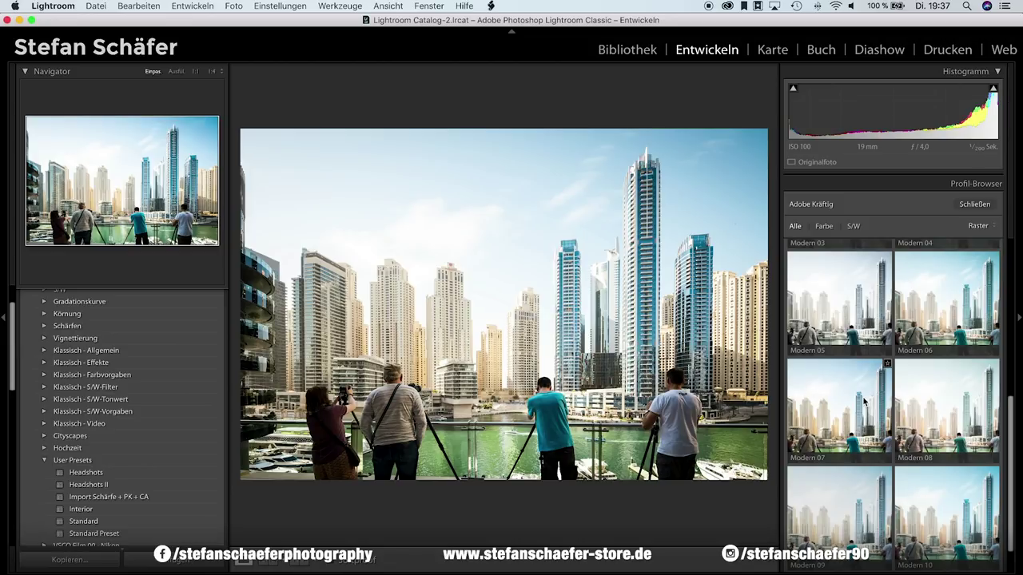
Close the Profile Browser, apply the Headshots user preset, then undo it.
left_click(975, 205)
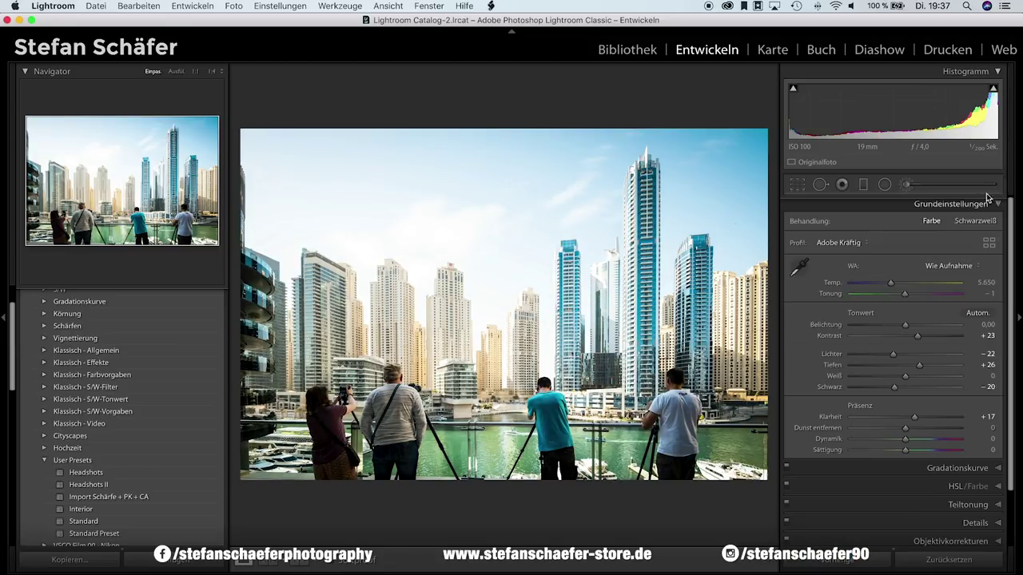
left_click(88, 473)
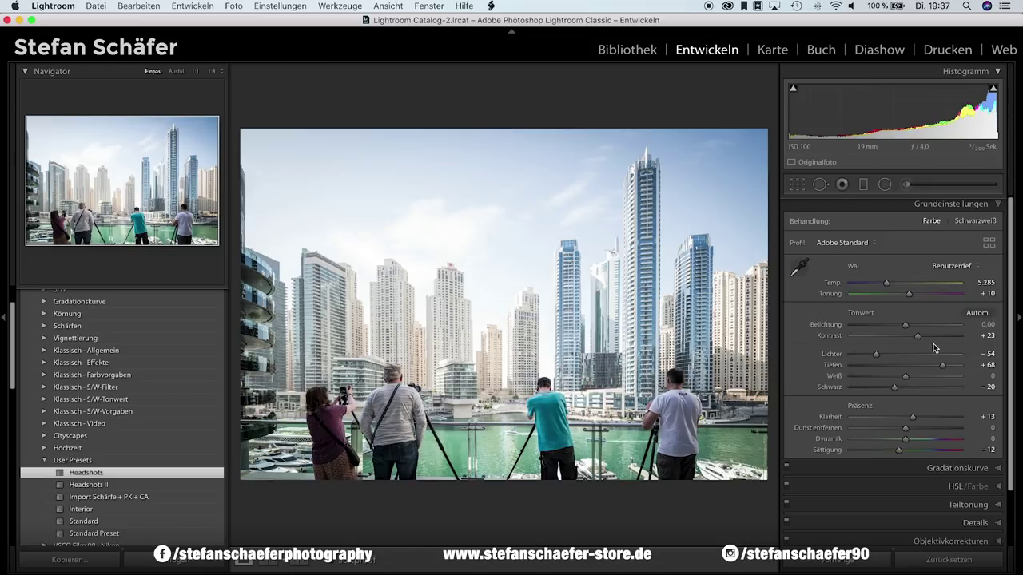
mouse_move(919, 365)
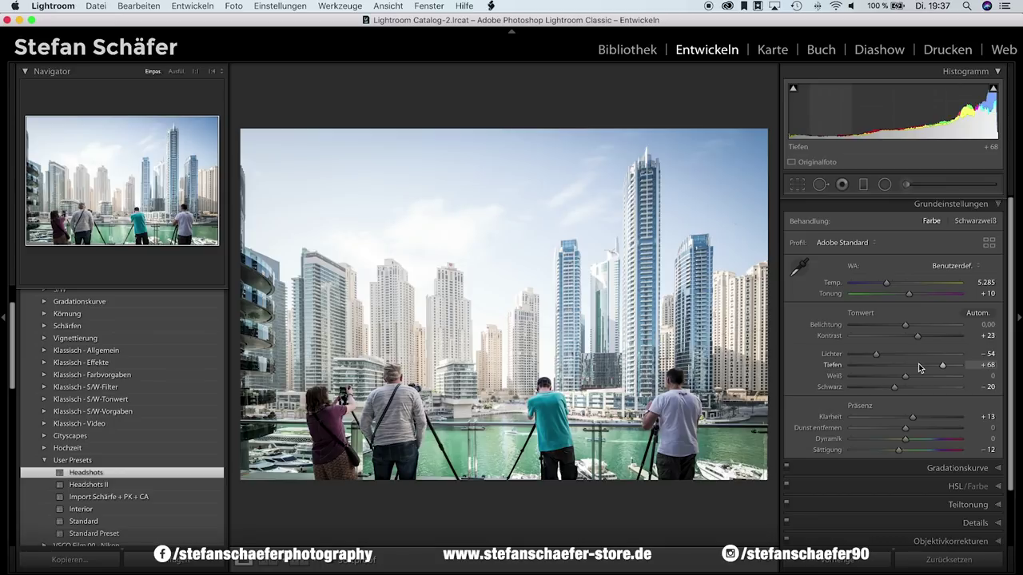
key("ctrl+z")
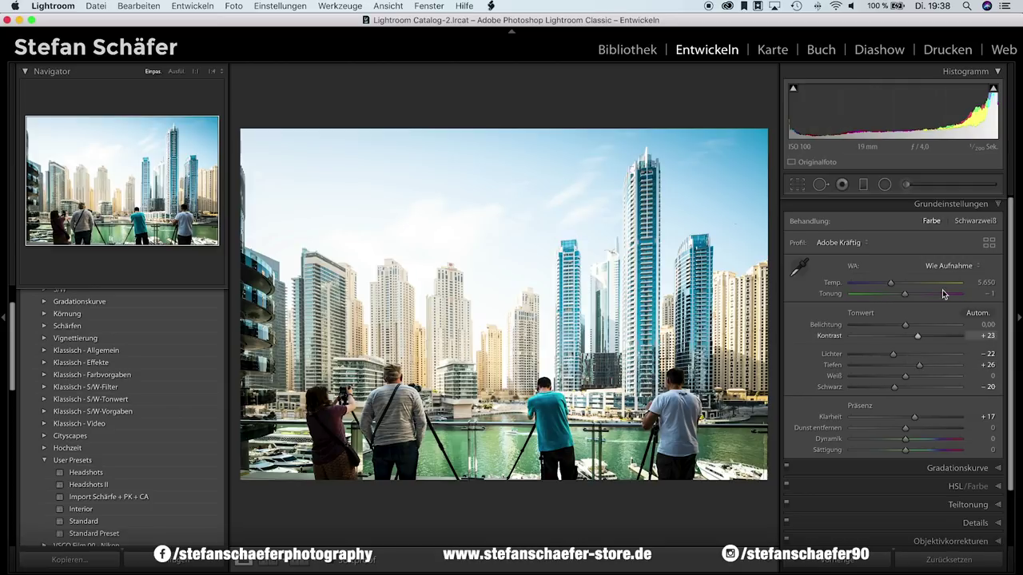
Apply the Modern 03 profile from the Profile Browser and set its Stärke amount to 60.
left_click(989, 243)
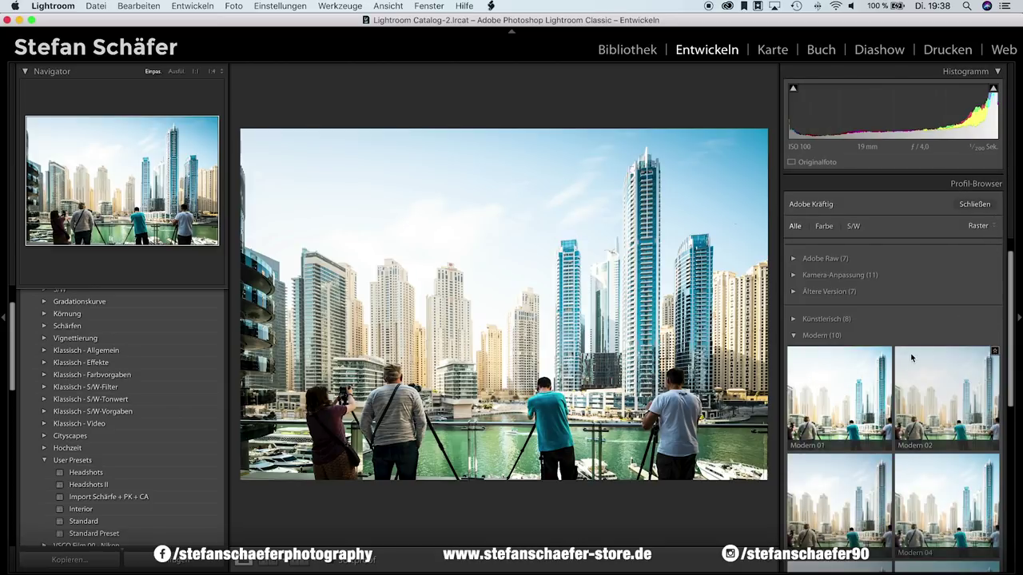
scroll(935, 396, "down", 2)
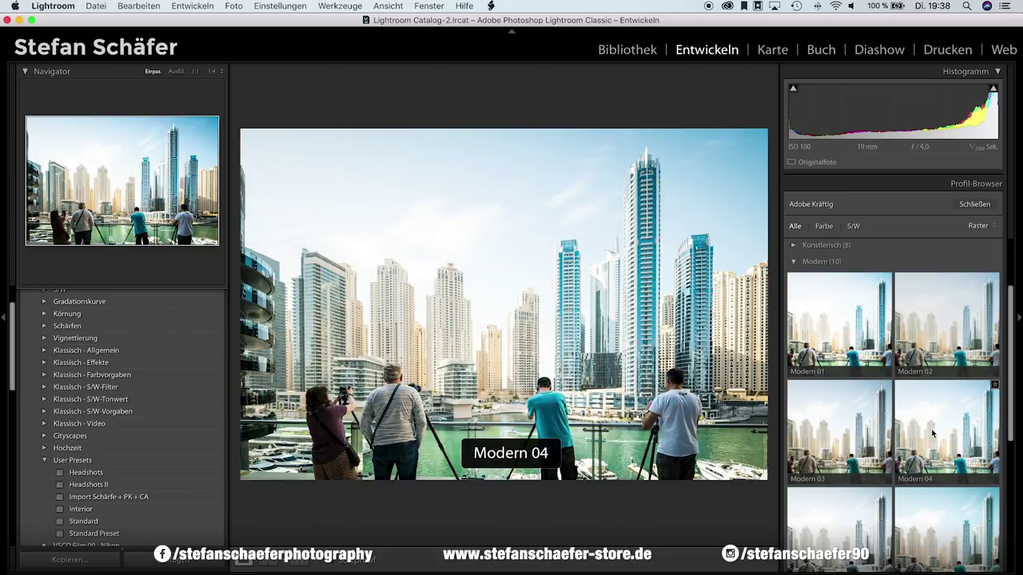
left_click(831, 431)
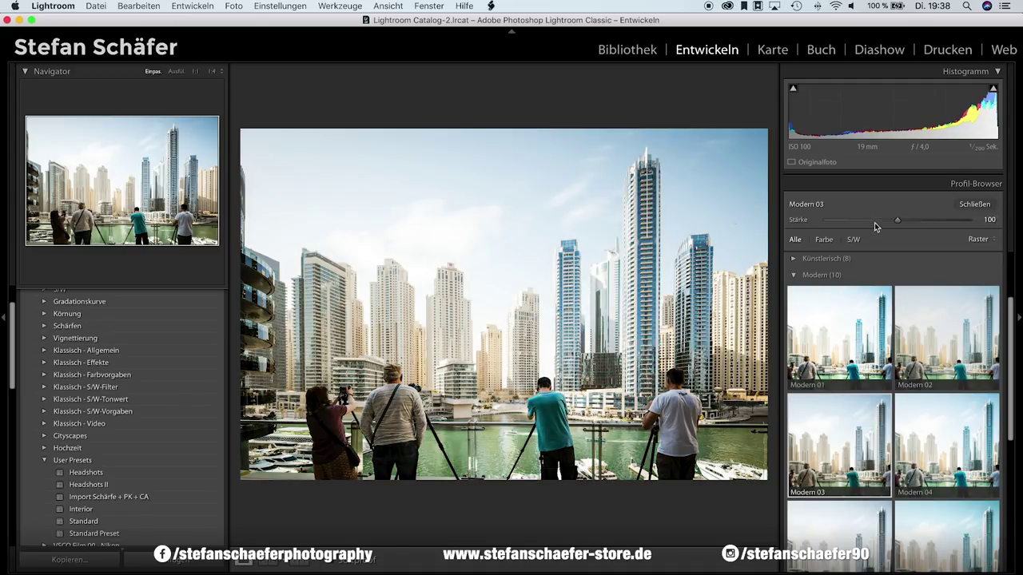
left_click_drag(898, 223, 864, 222)
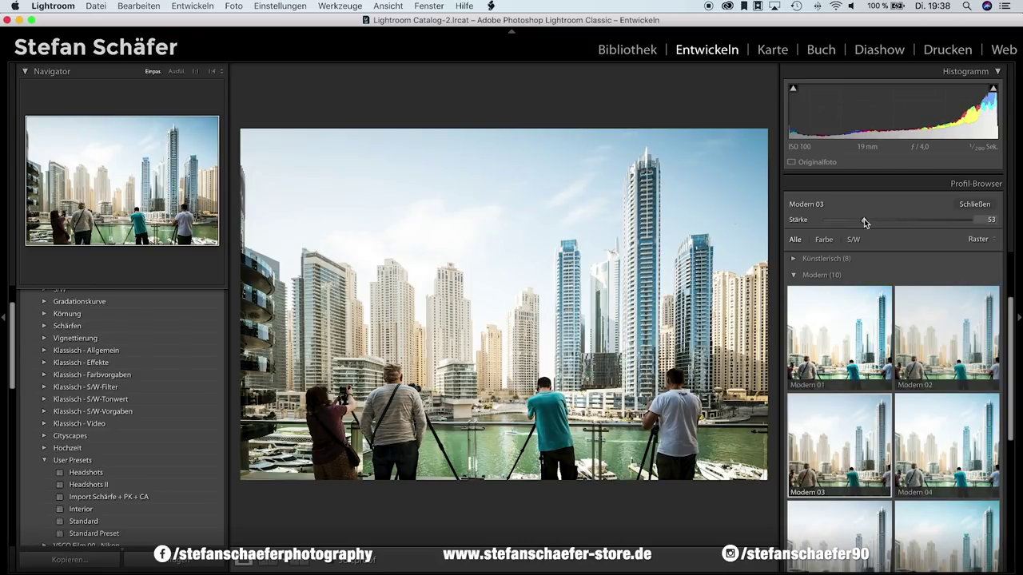
mouse_move(861, 219)
left_mouse_down()
mouse_move(999, 226)
mouse_move(818, 226)
mouse_move(919, 221)
mouse_move(870, 226)
left_mouse_up()
left_click(974, 204)
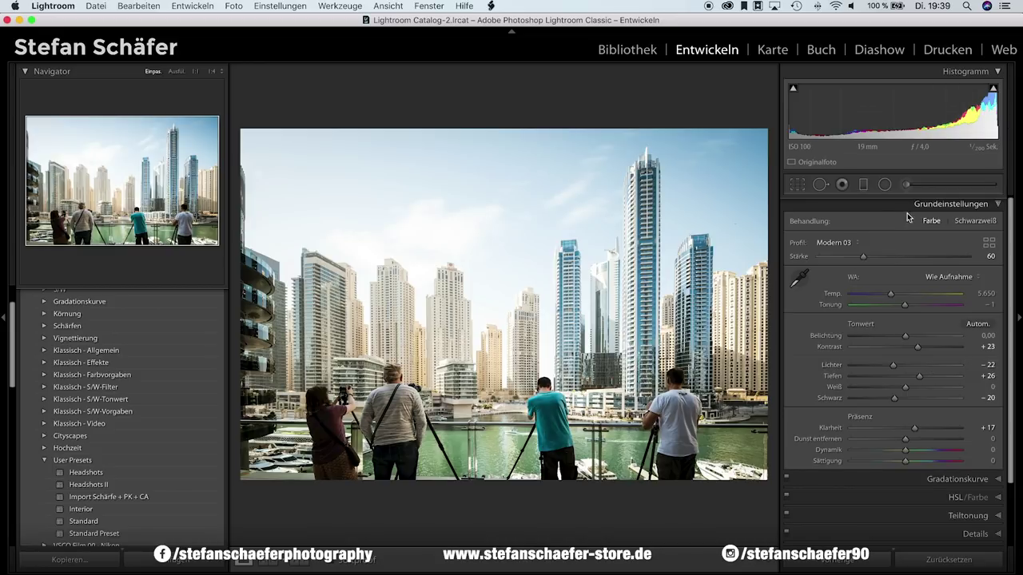
left_click(989, 244)
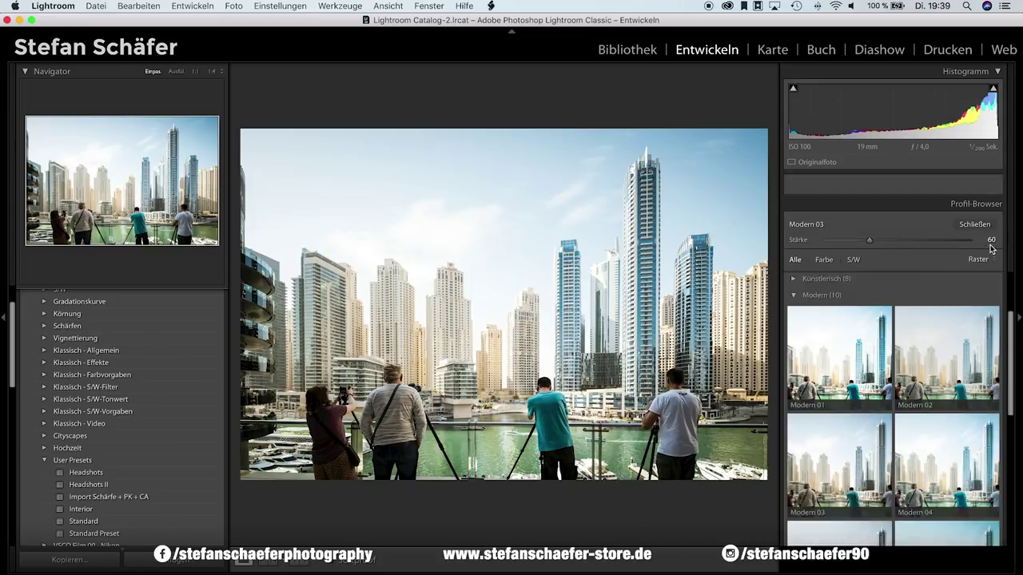